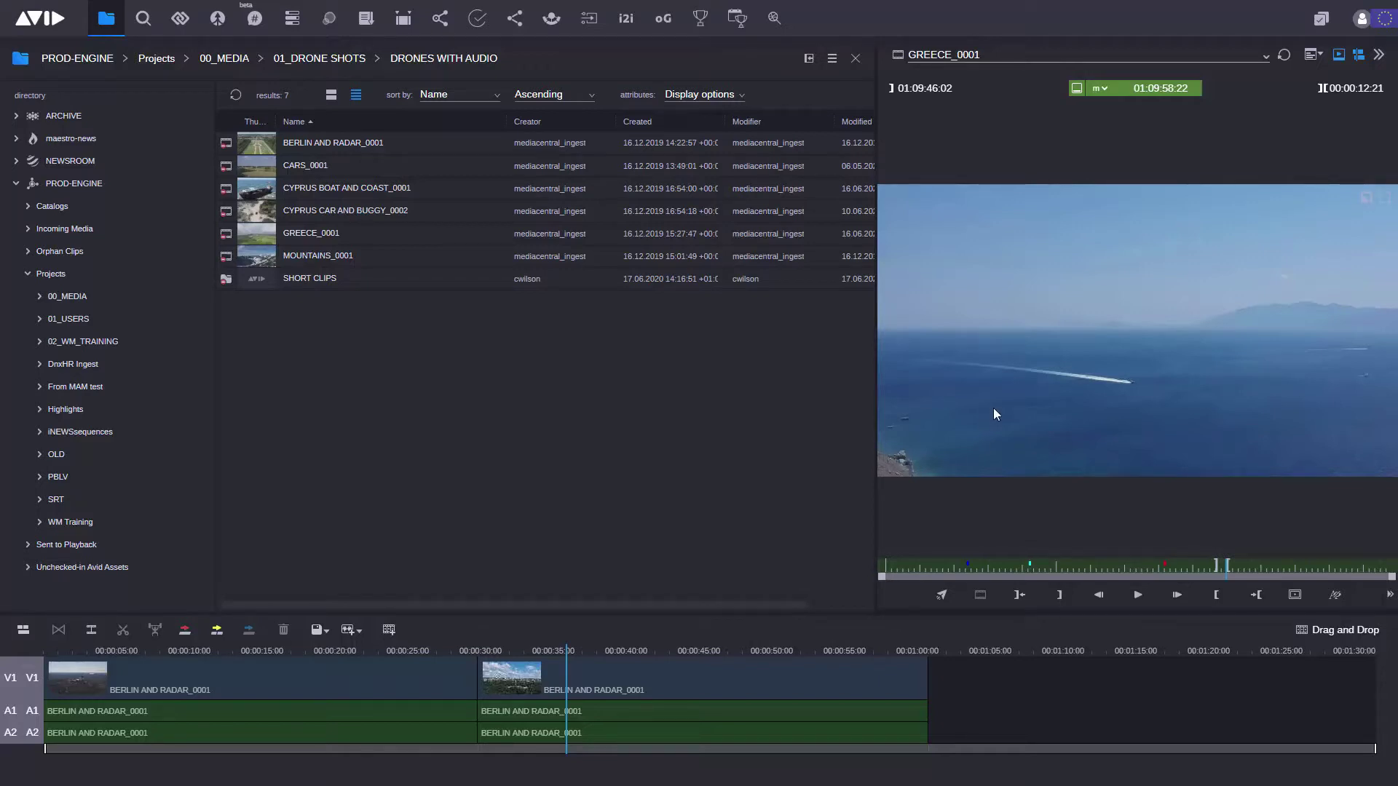
- Twice trial-insert GREECE_0001 before the second Berlin shot, deleting each inserted clip
drag(1163, 320, 1023, 714)
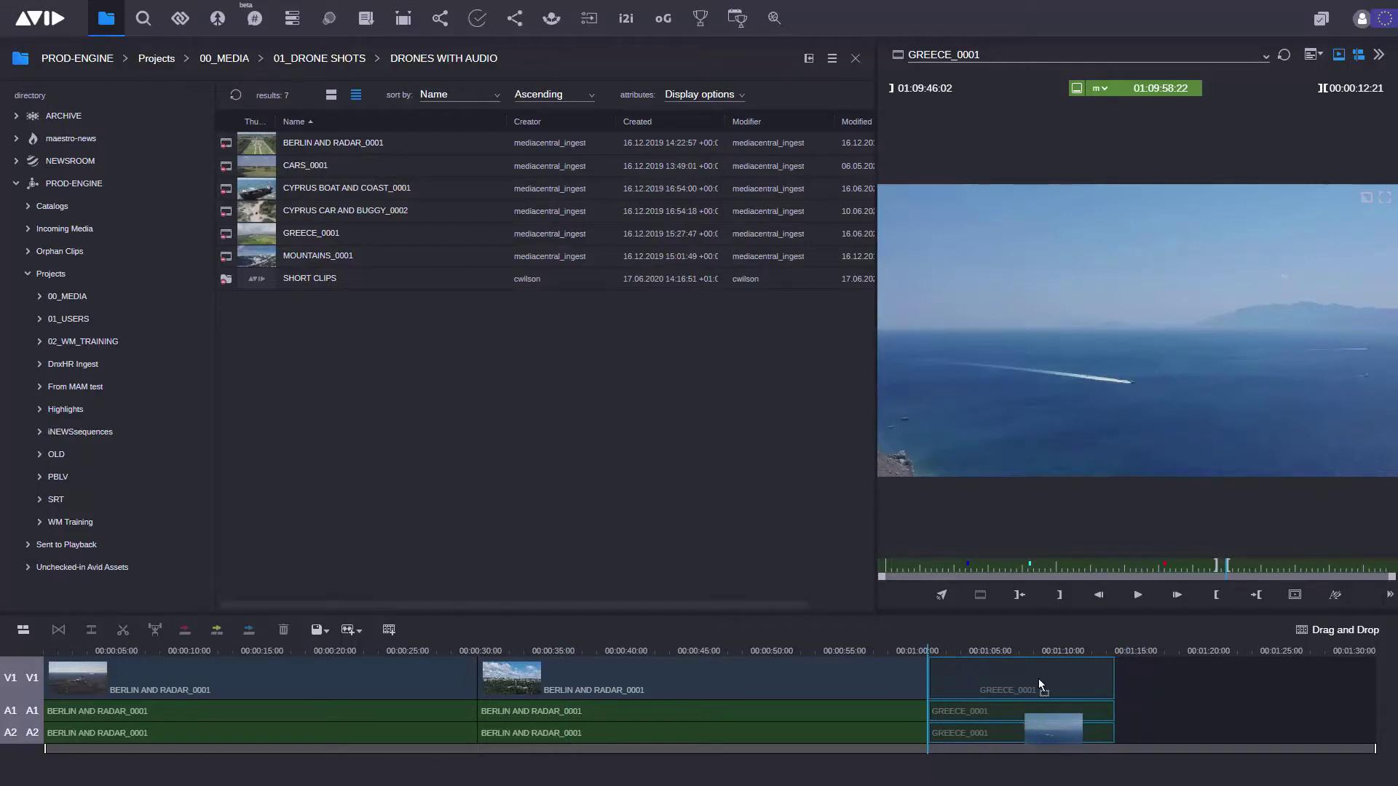
drag(1022, 713, 1063, 414)
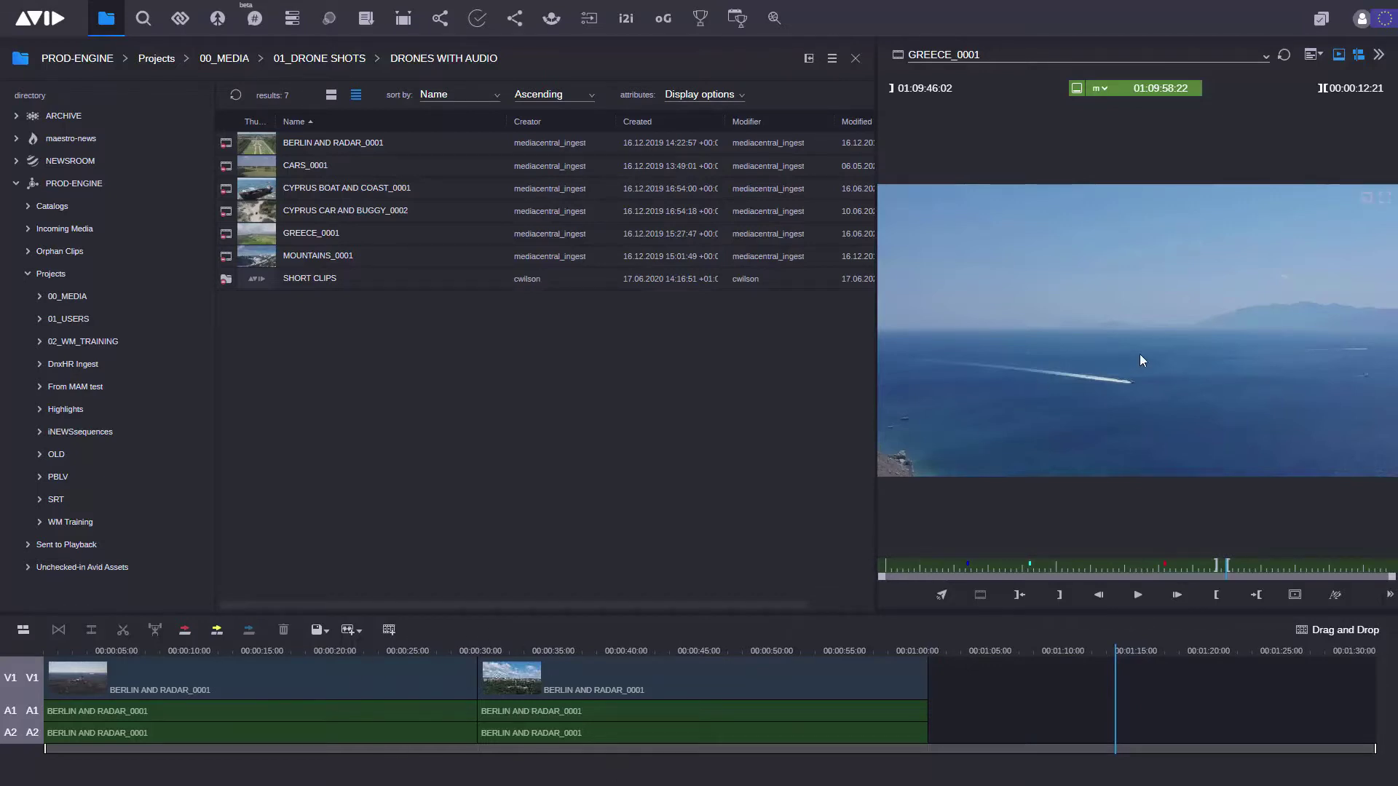
drag(1139, 354, 460, 702)
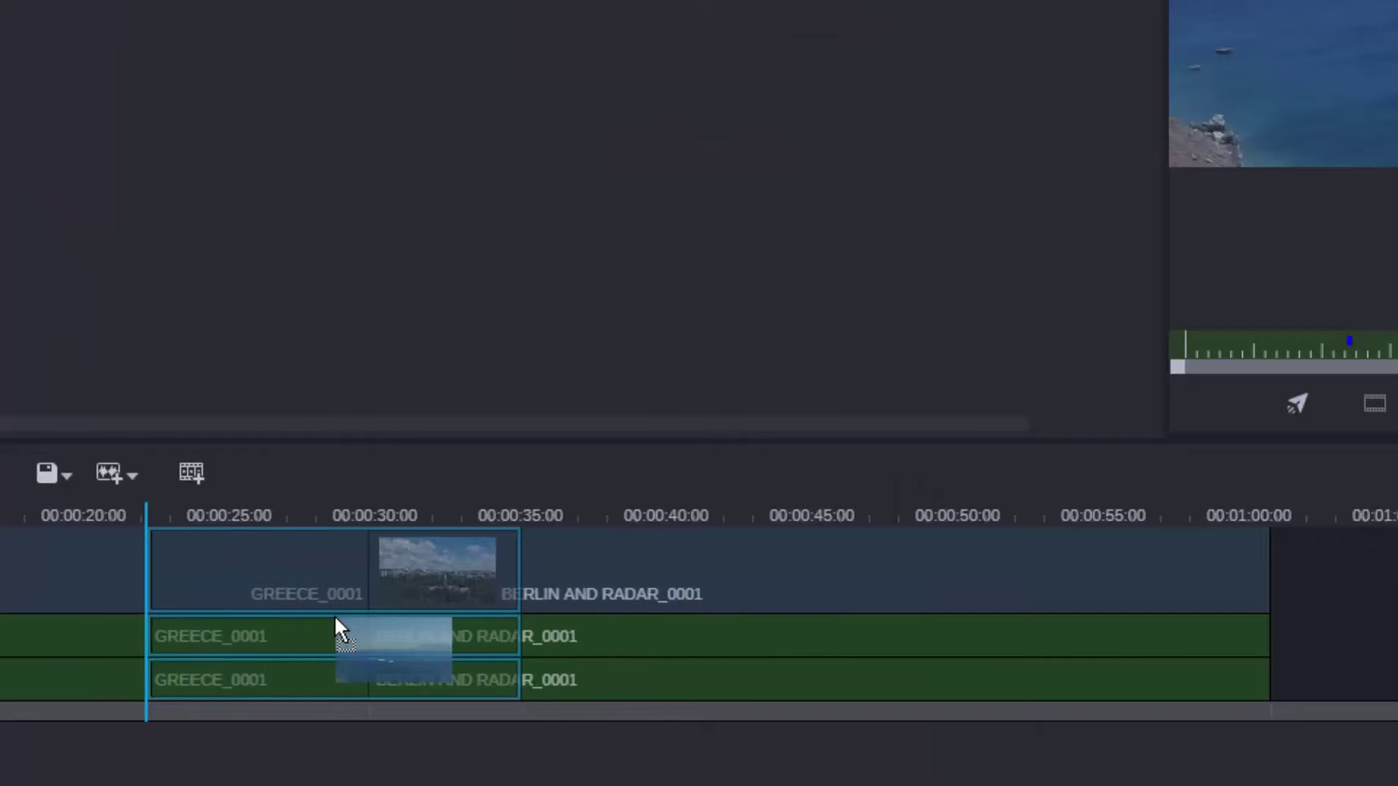
drag(335, 630, 391, 631)
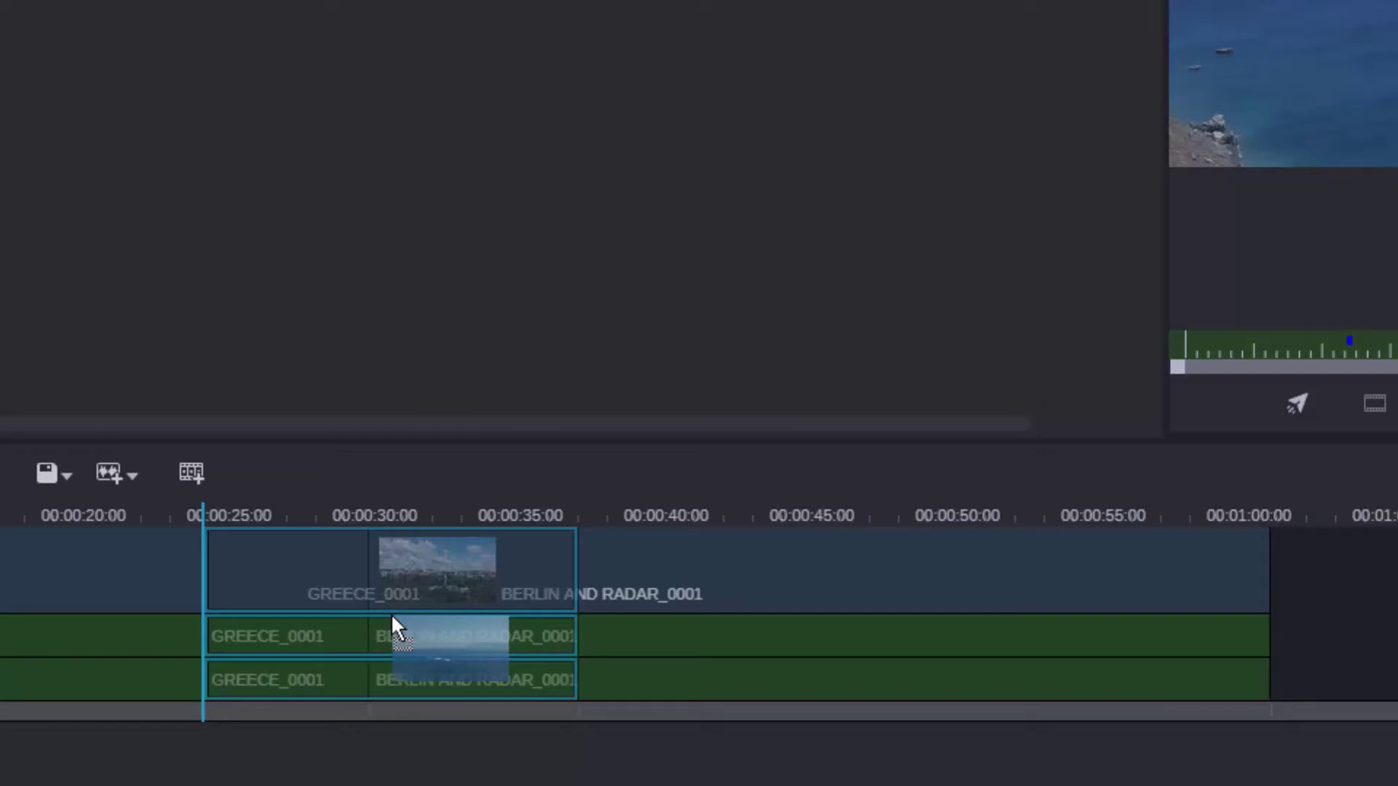
drag(391, 616, 392, 617)
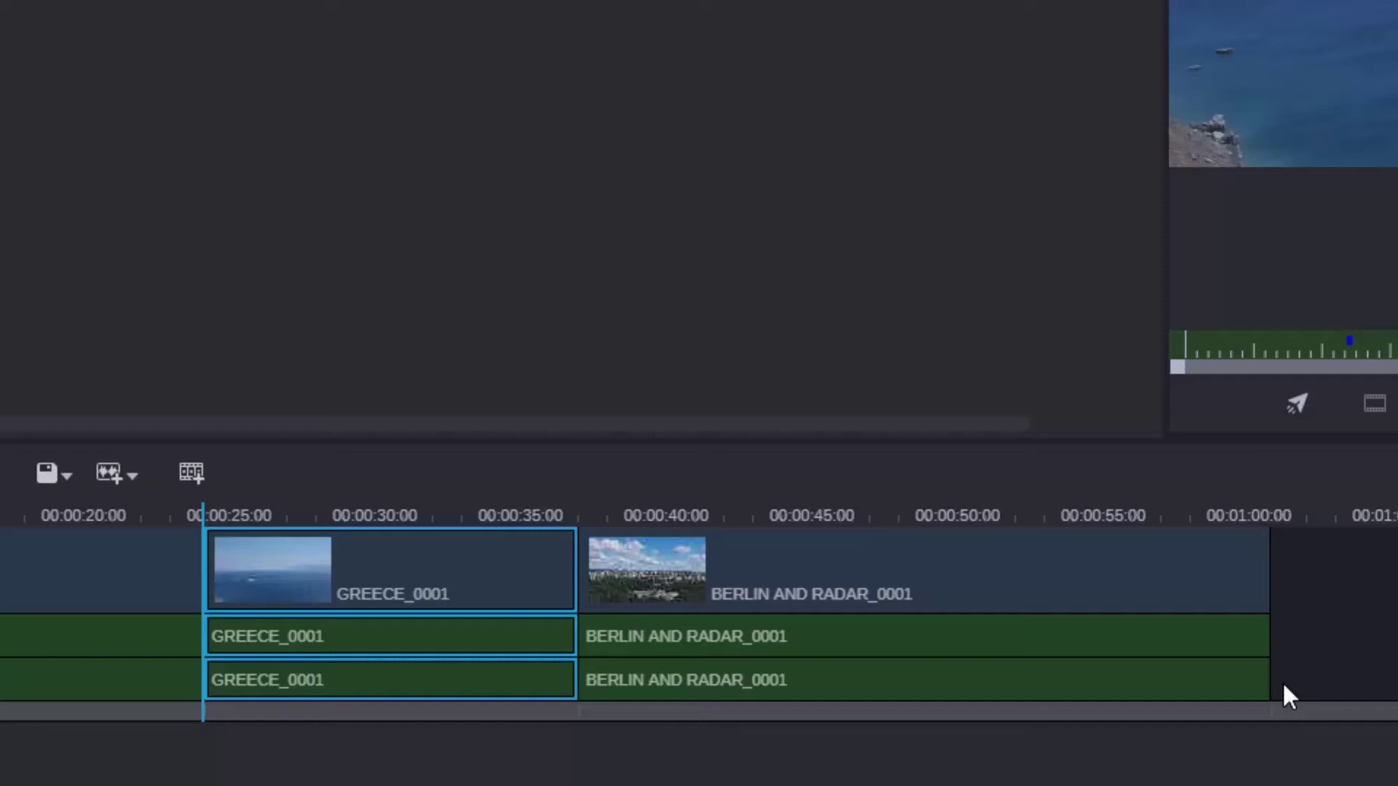
key(Delete)
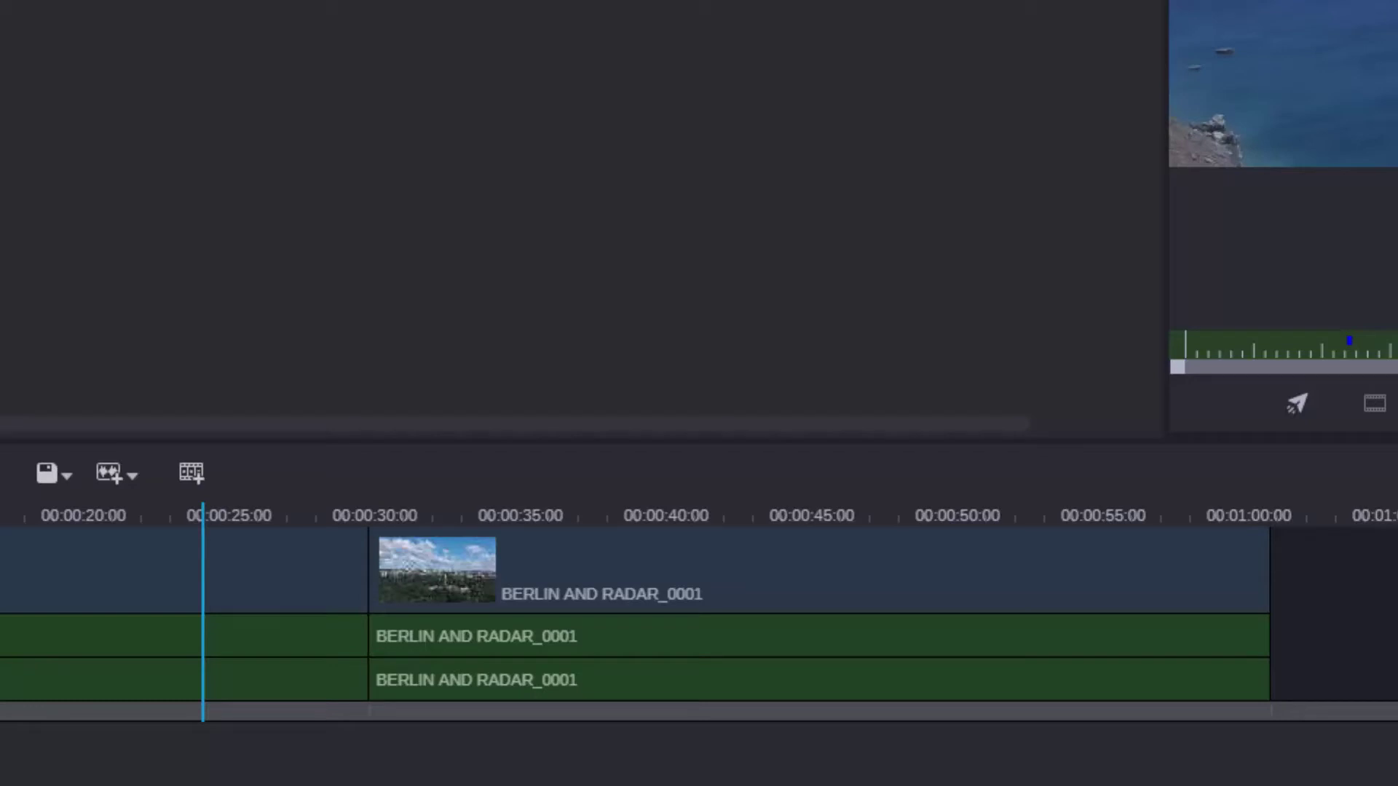
mouse_move(1304, 116)
mouse_down()
mouse_move(732, 344)
mouse_move(527, 567)
mouse_up()
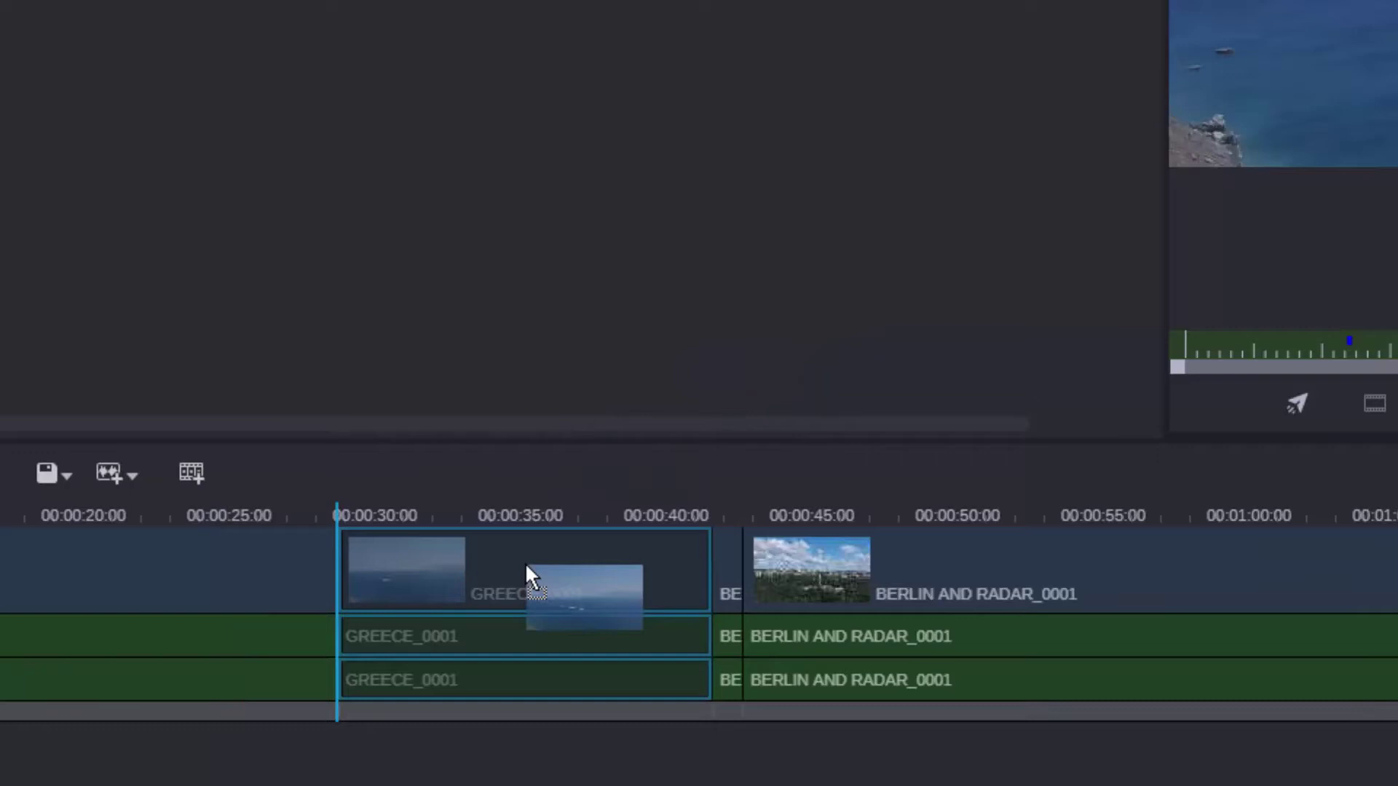
mouse_move(527, 568)
mouse_down()
mouse_move(680, 568)
mouse_move(559, 572)
mouse_up()
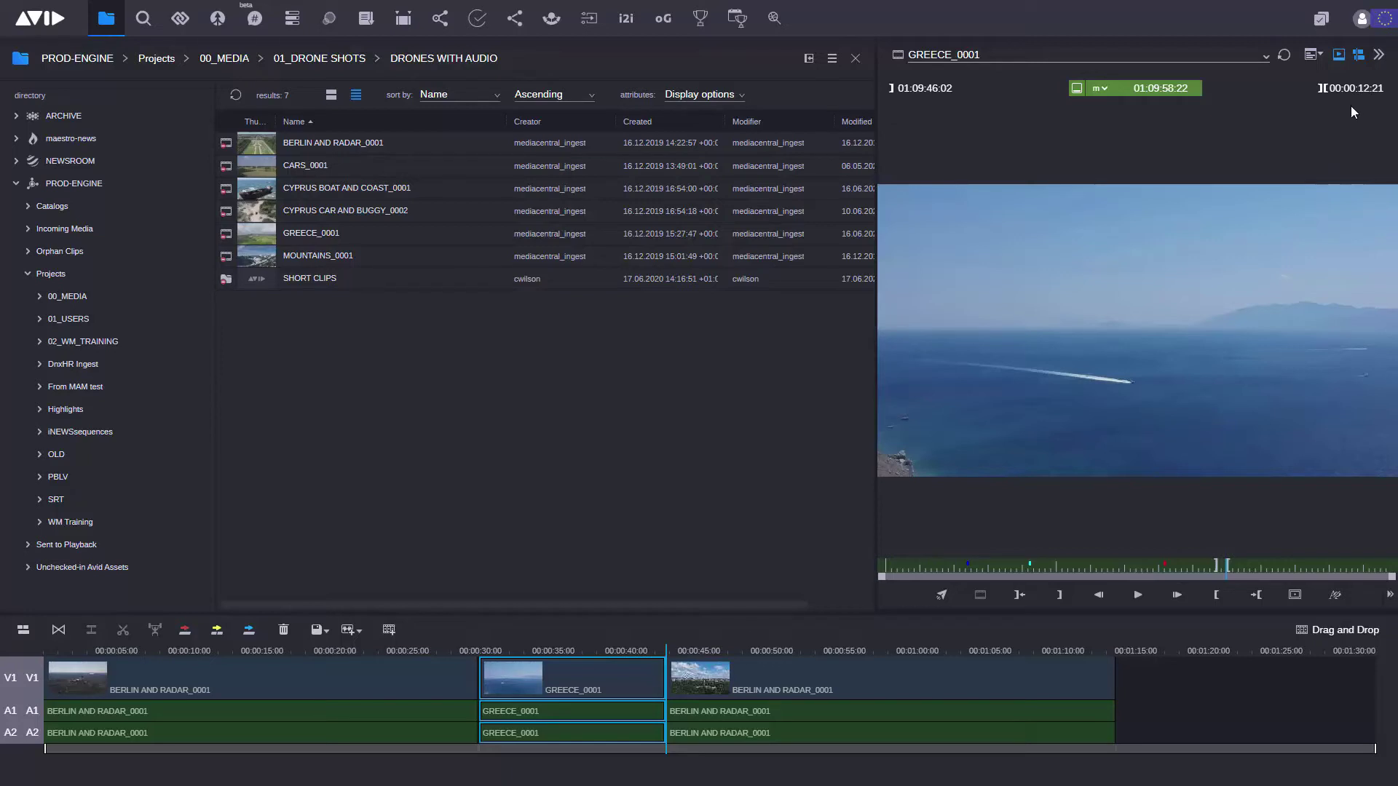
key(Delete)
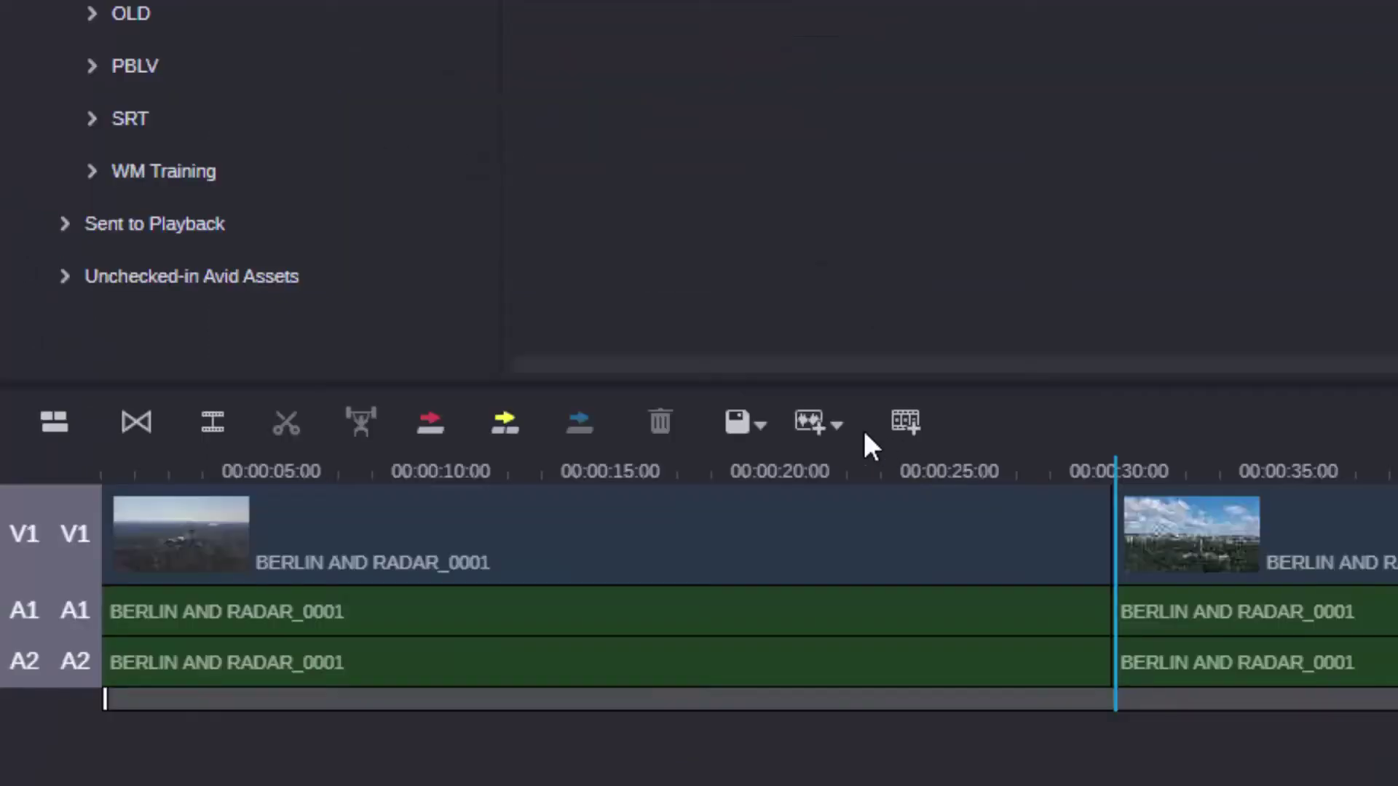
- Add video track V2 and audio tracks A3 and A4, then enlarge the timeline to show them
click(837, 426)
click(942, 471)
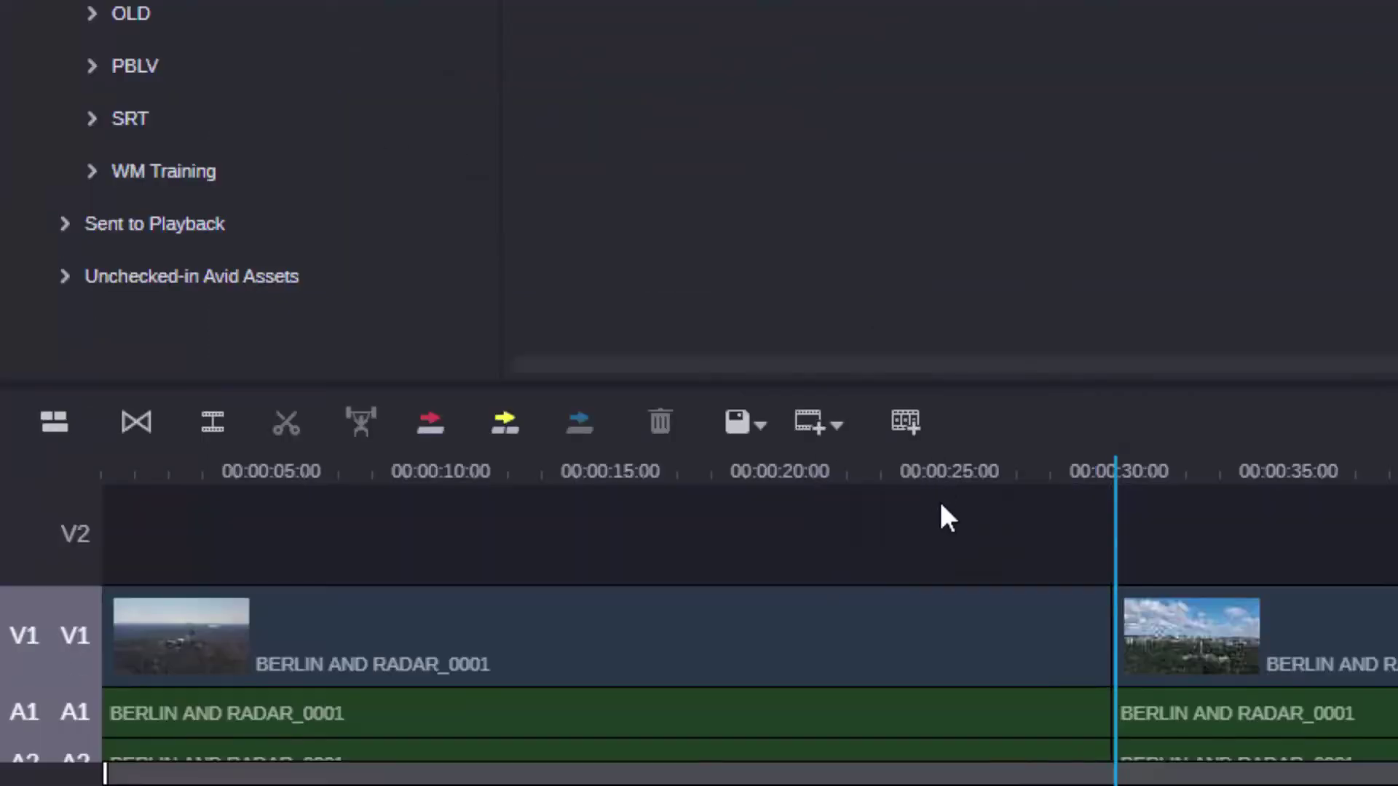
click(839, 428)
click(969, 540)
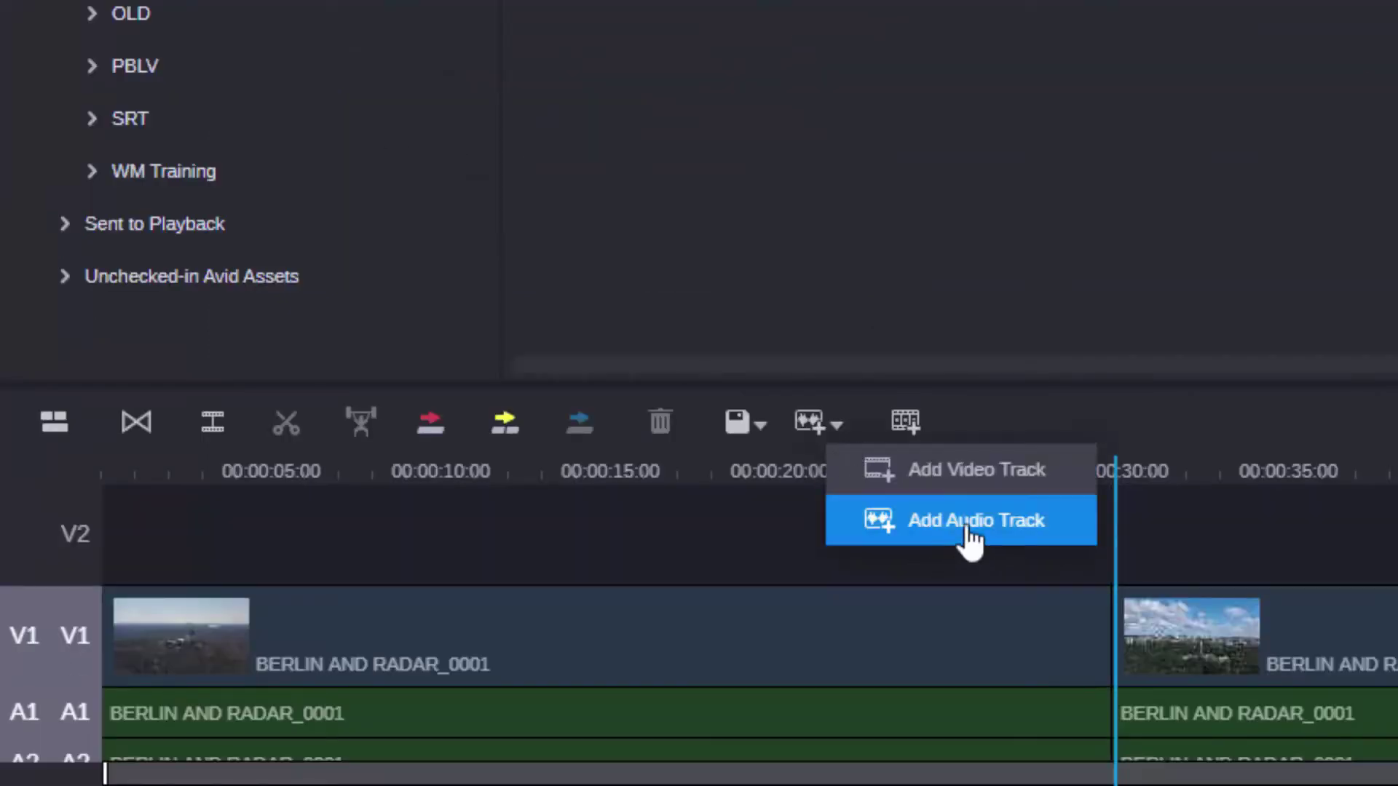
click(834, 429)
click(944, 520)
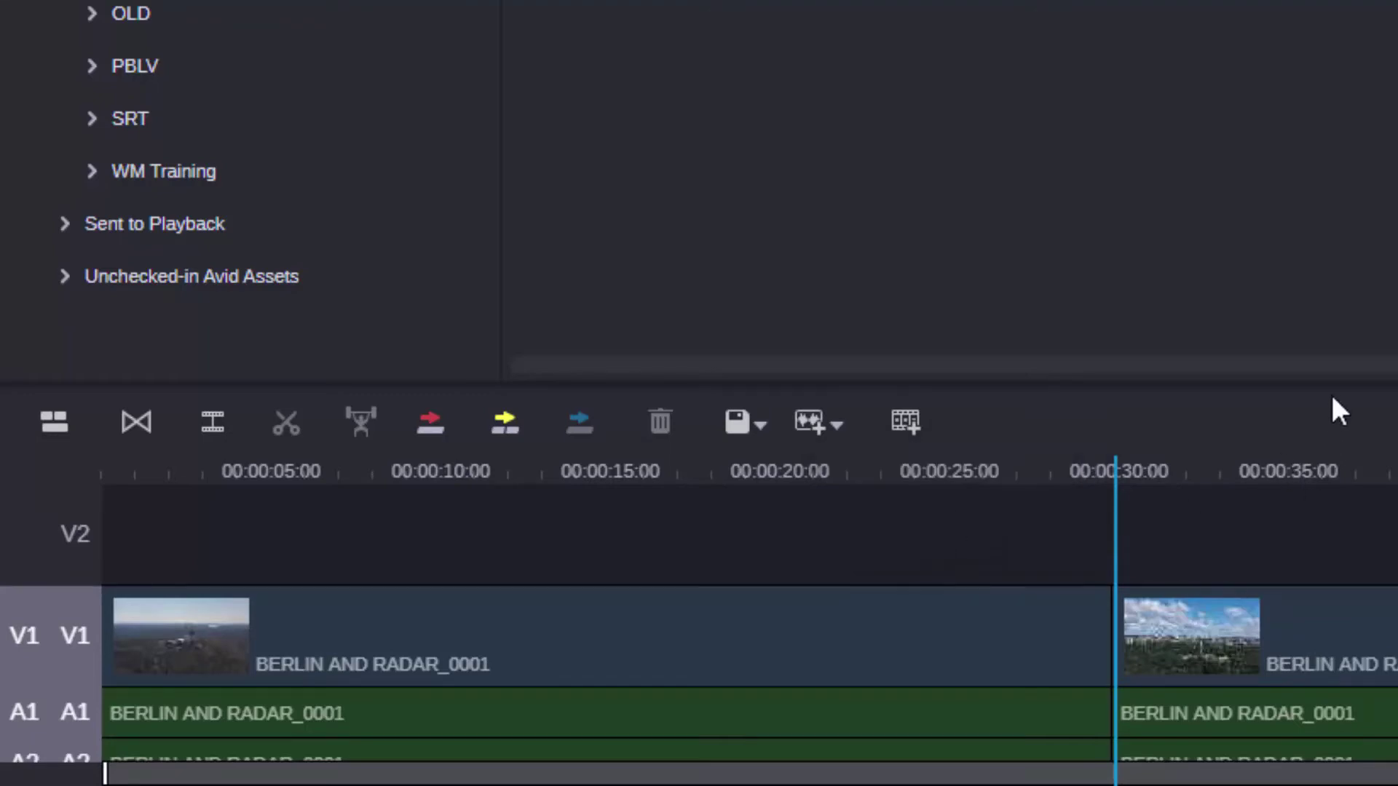
drag(1331, 382, 1330, 216)
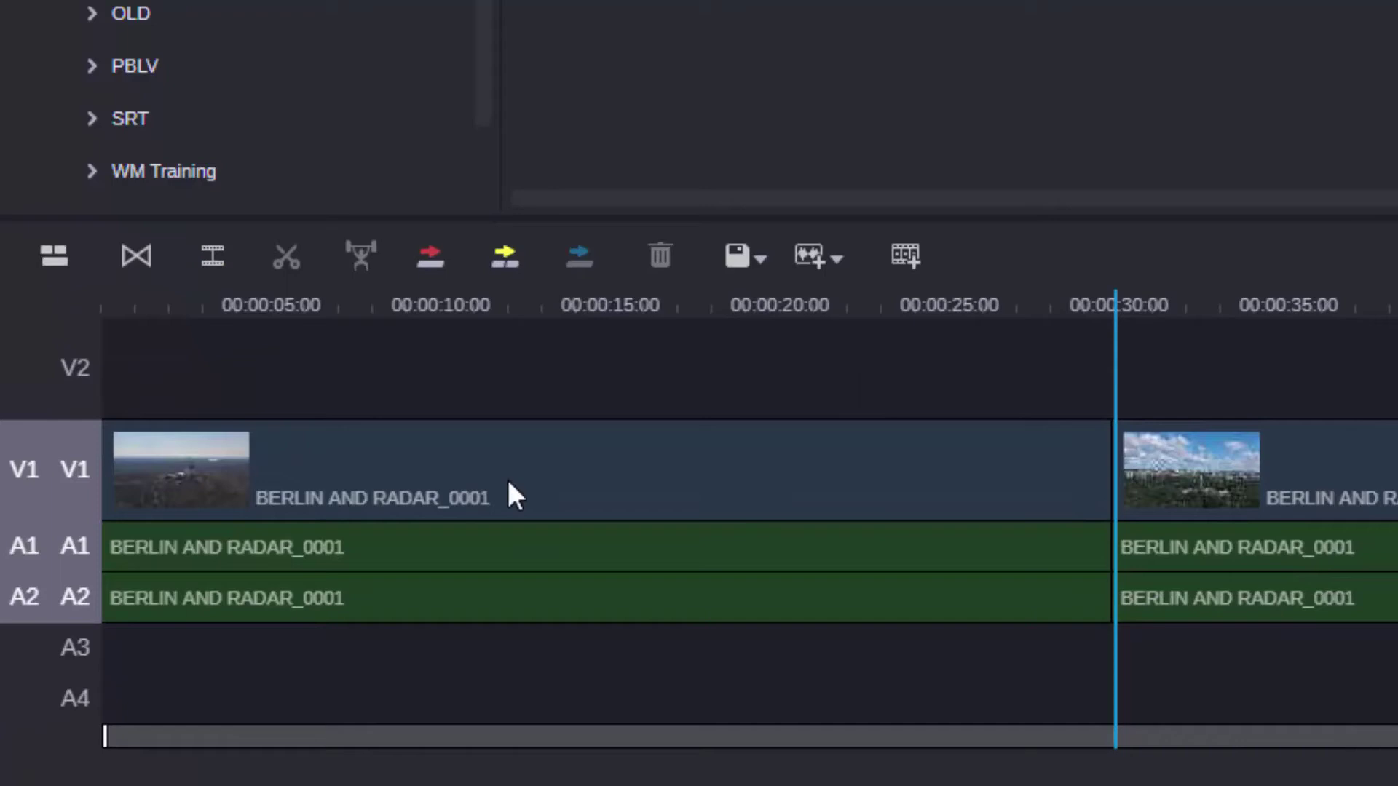
- Use the track header menus to patch source V1 to V2, A1 to A3, and A2 to A4
right_click(76, 381)
mouse_move(156, 449)
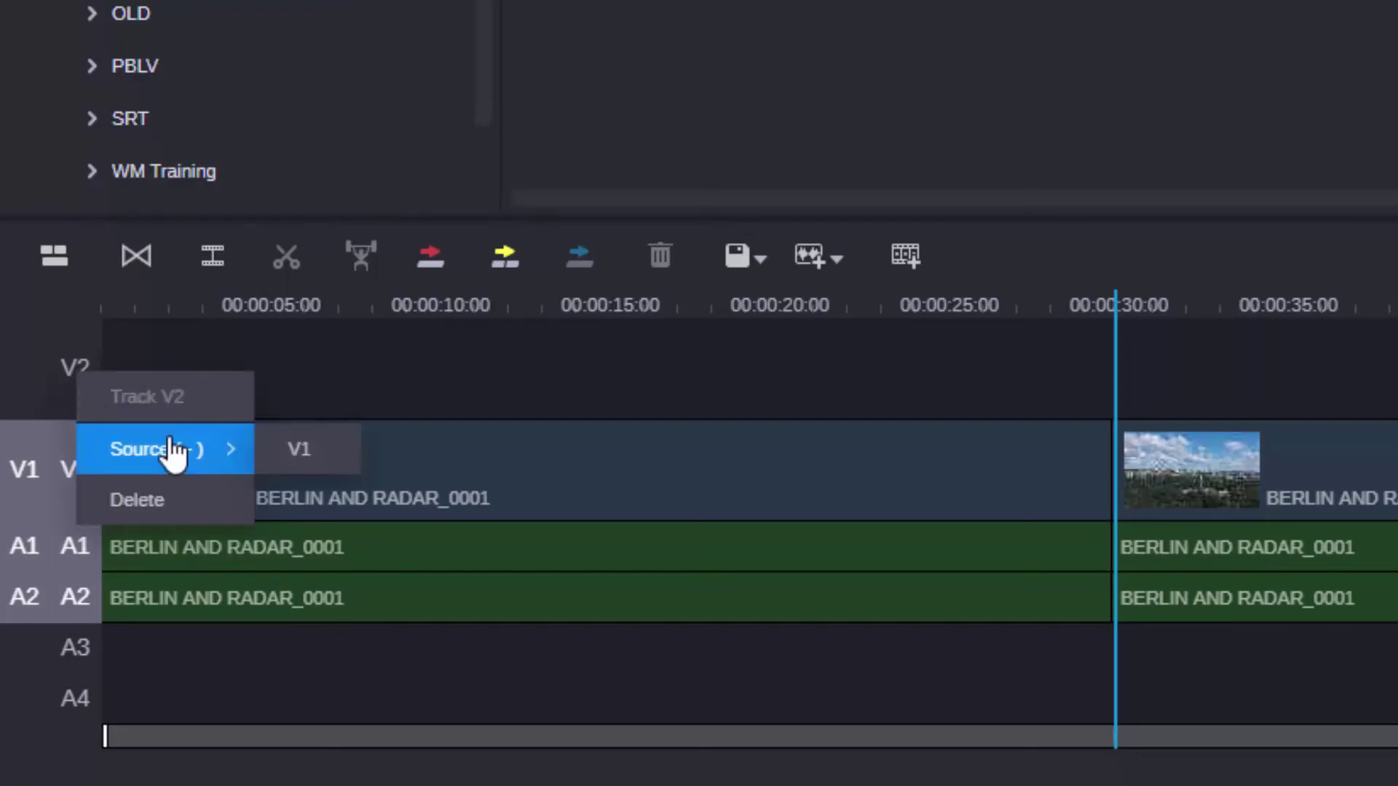
click(316, 453)
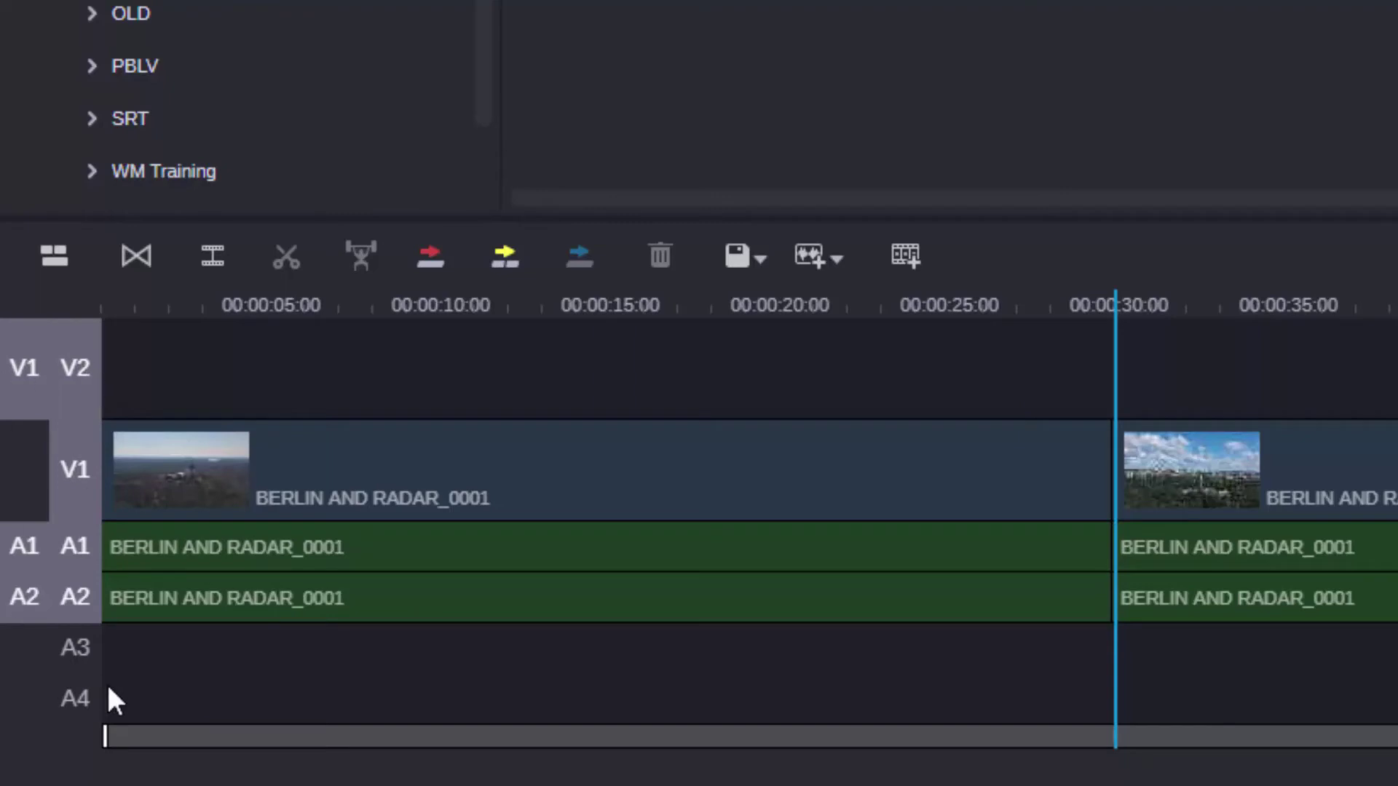
right_click(84, 653)
mouse_move(164, 709)
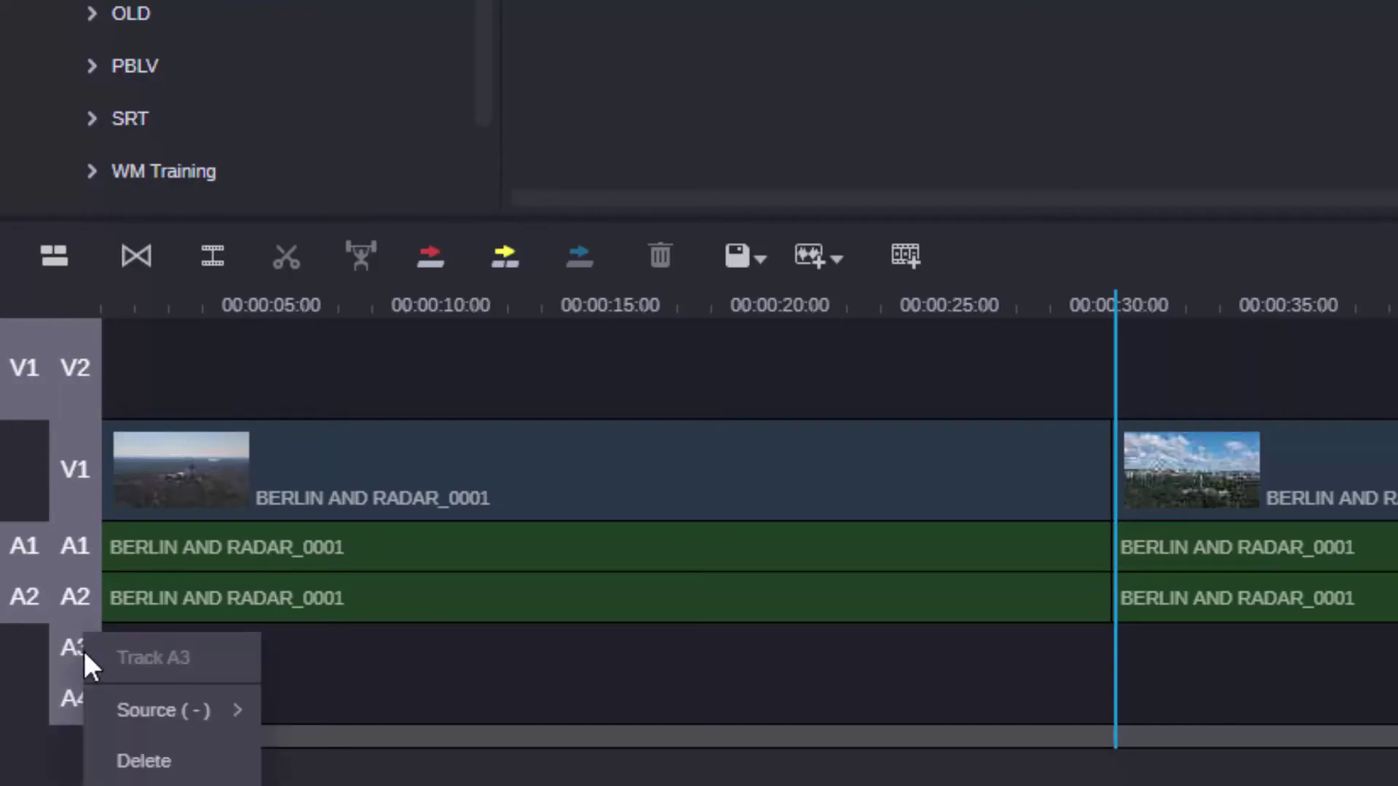
click(325, 679)
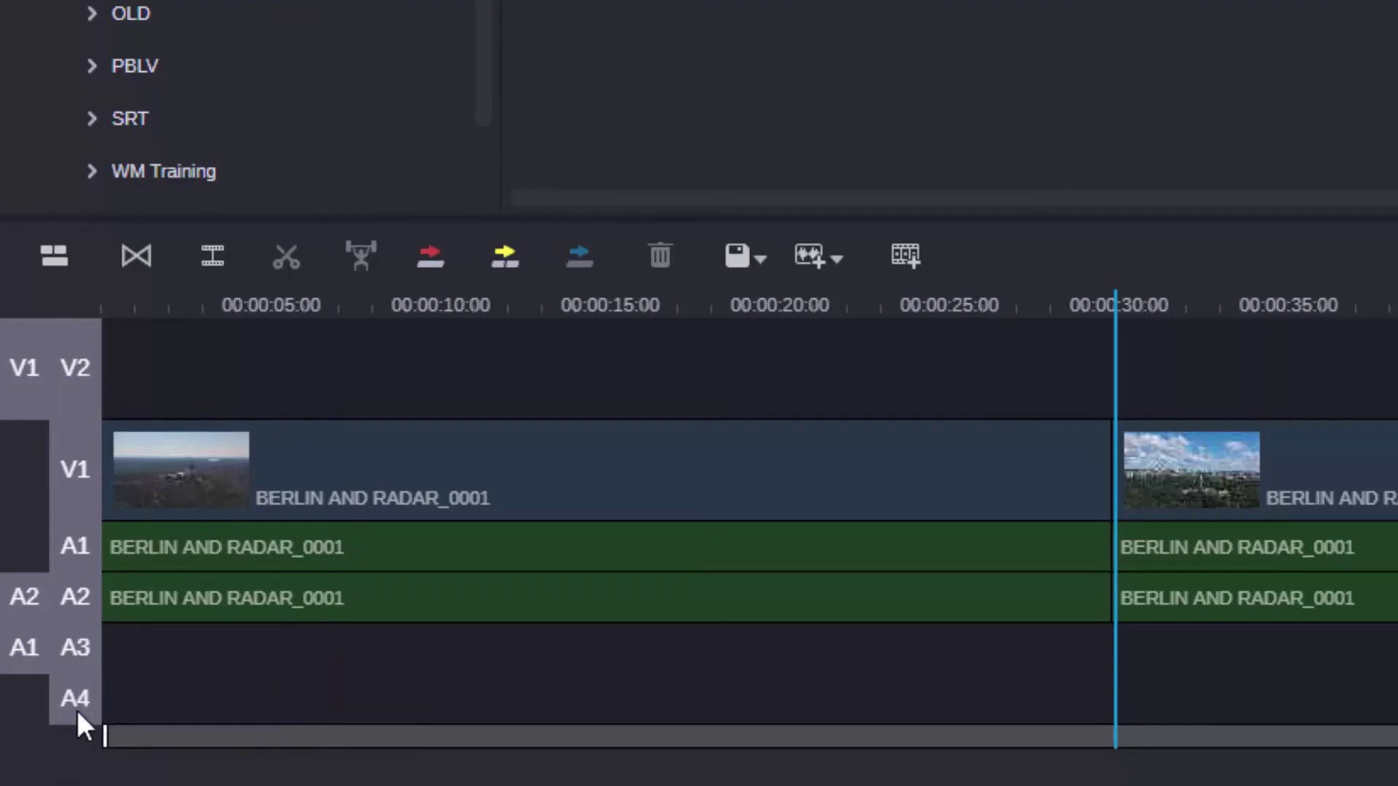
right_click(77, 710)
mouse_move(162, 710)
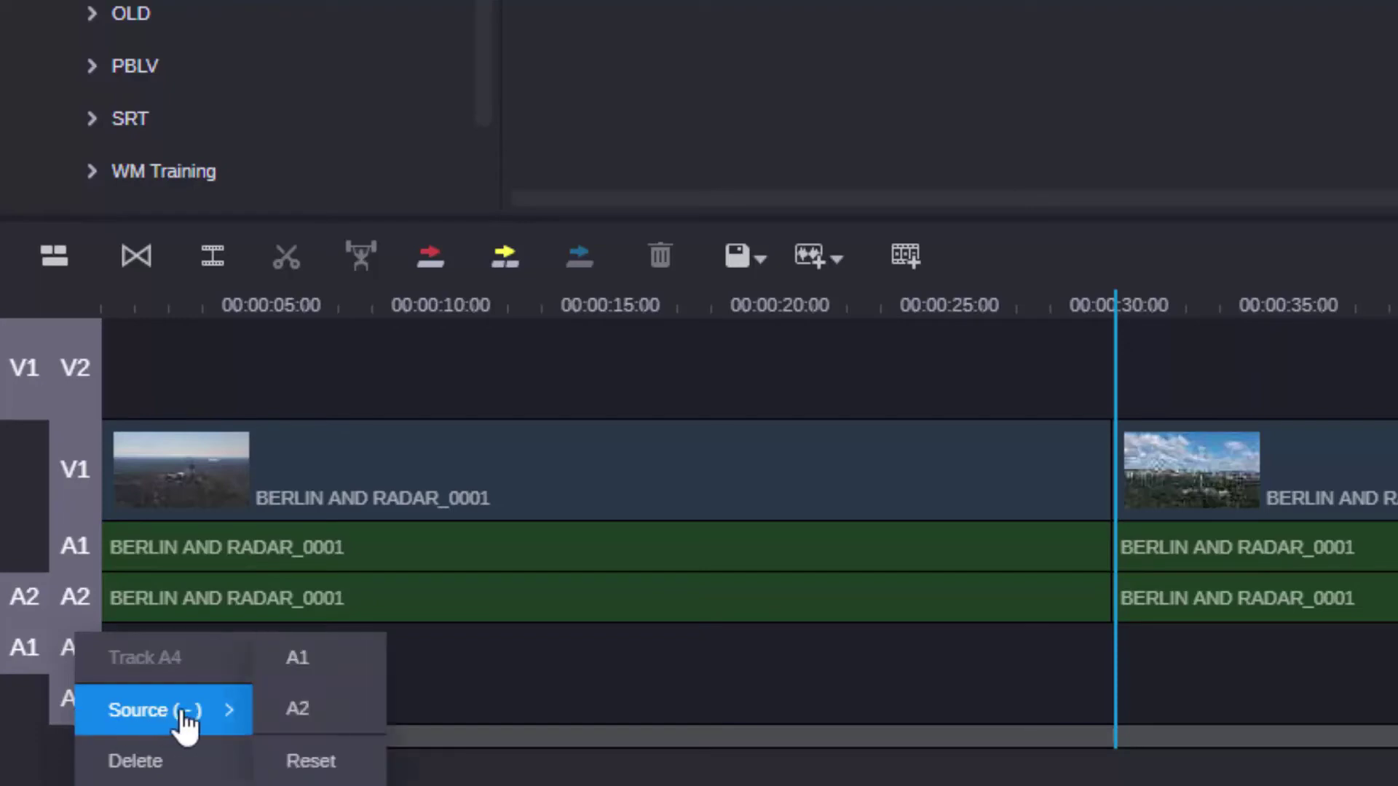
click(332, 720)
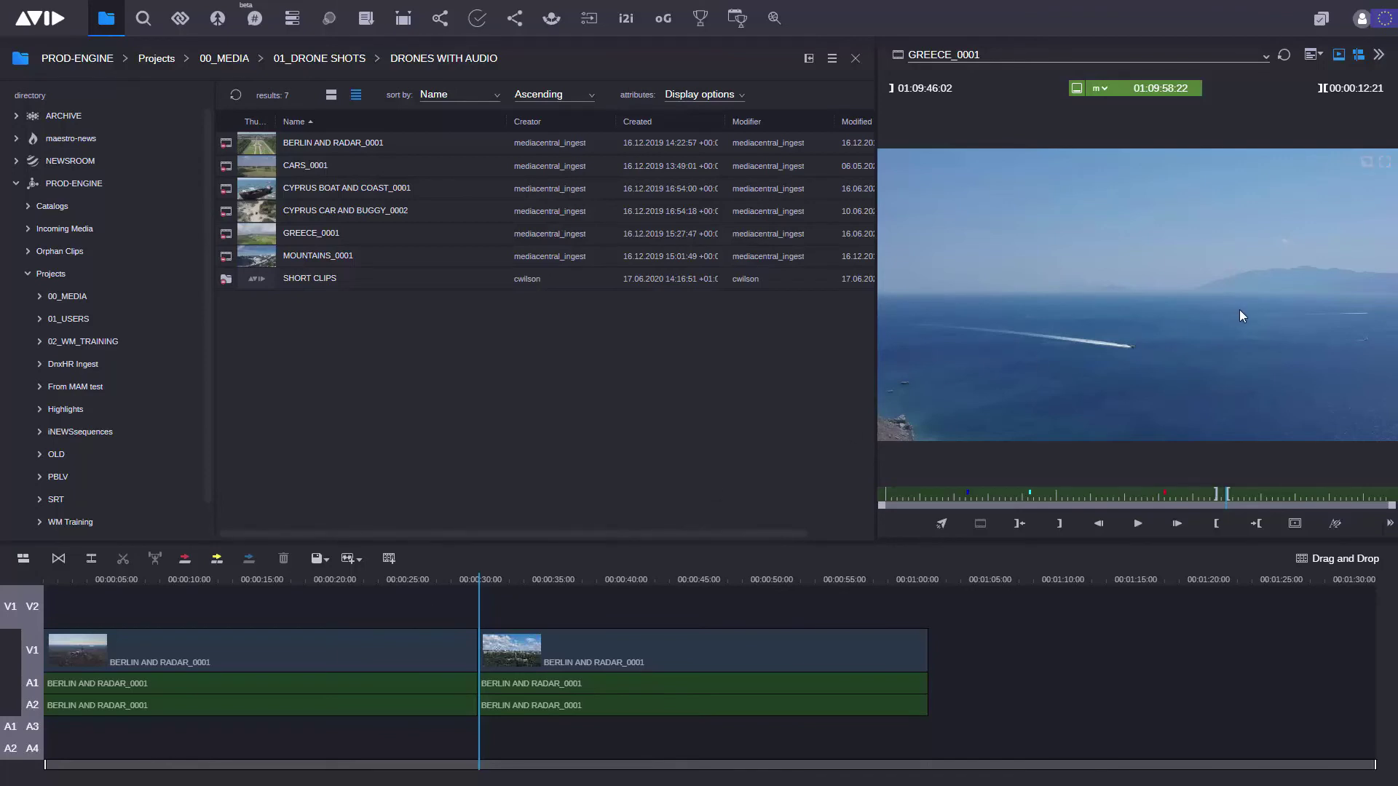
- Drop GREECE_0001 from the viewer onto V2, A3 and A4 near the one-minute mark
mouse_move(1240, 311)
mouse_down()
mouse_move(1113, 451)
mouse_move(1015, 599)
mouse_up()
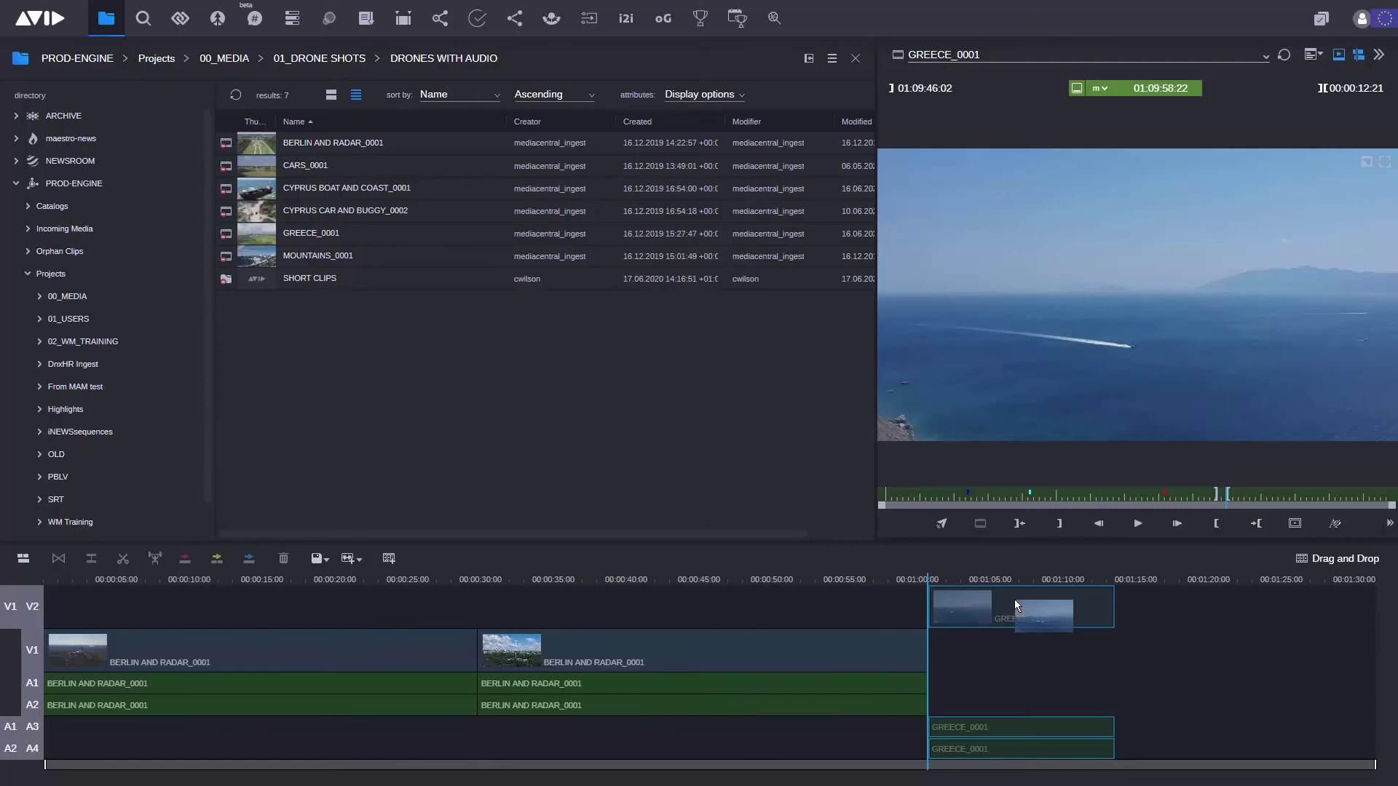
drag(1015, 599, 1014, 599)
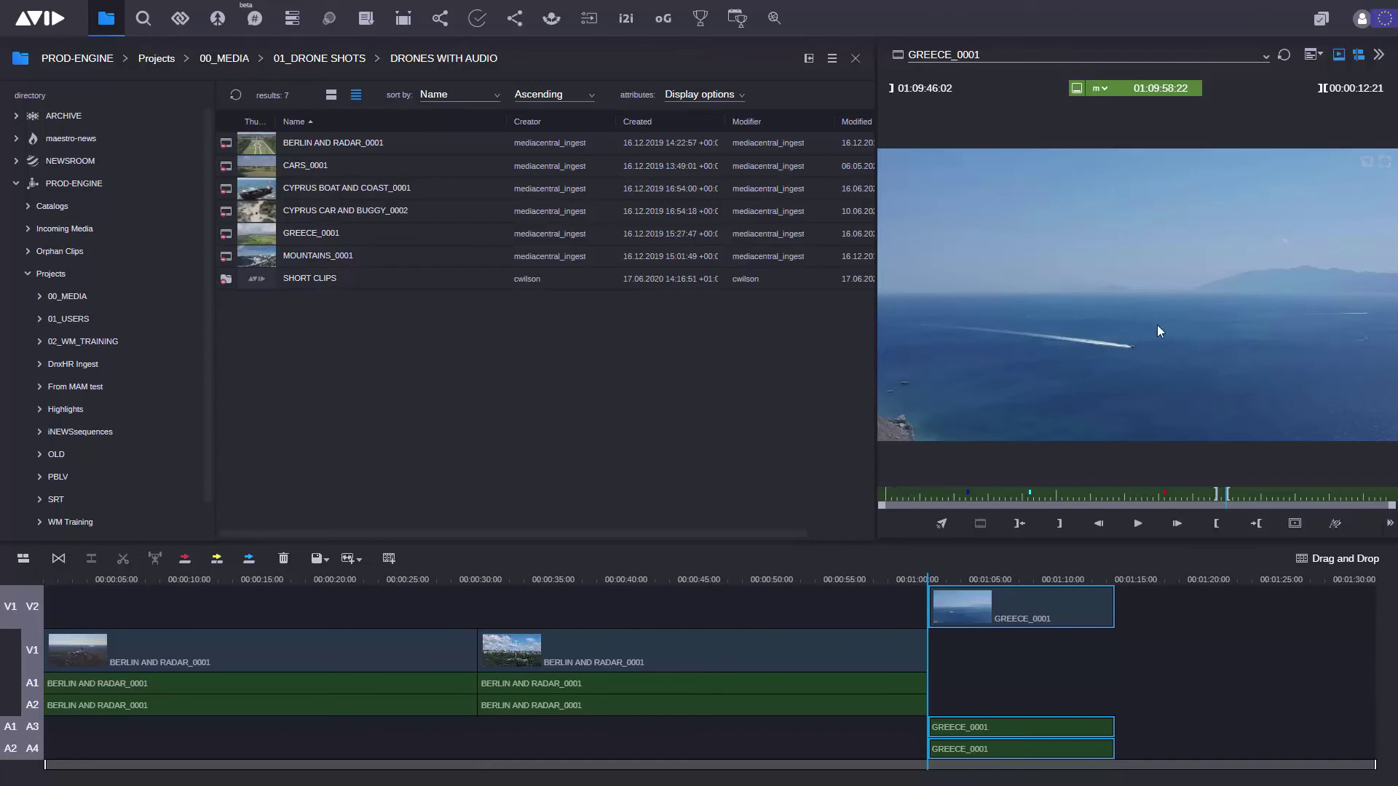
- Drop another GREECE_0001 onto V2 right after the first Greece clip at 01:13, ending near 01:25
drag(1154, 334, 1079, 401)
drag(1079, 401, 1002, 597)
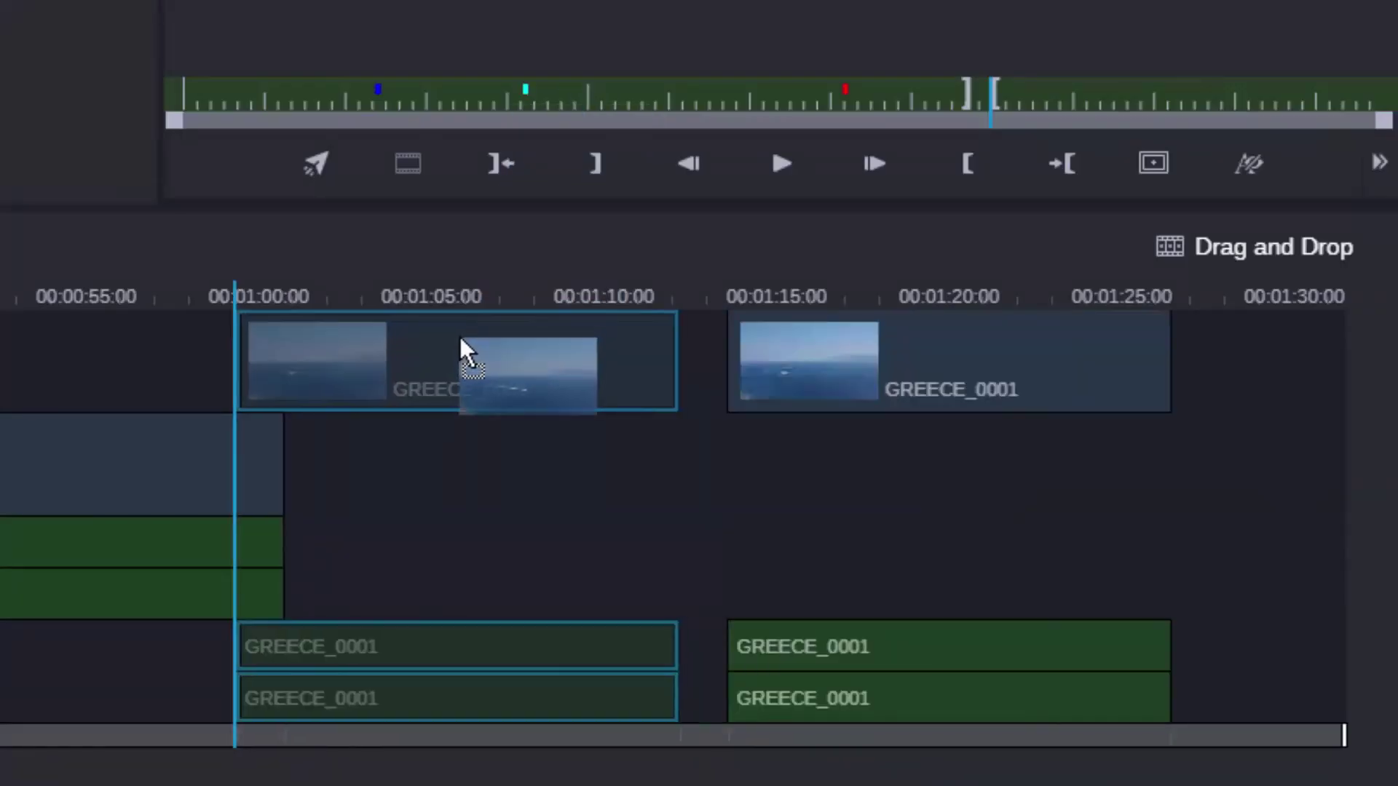
drag(460, 341, 532, 343)
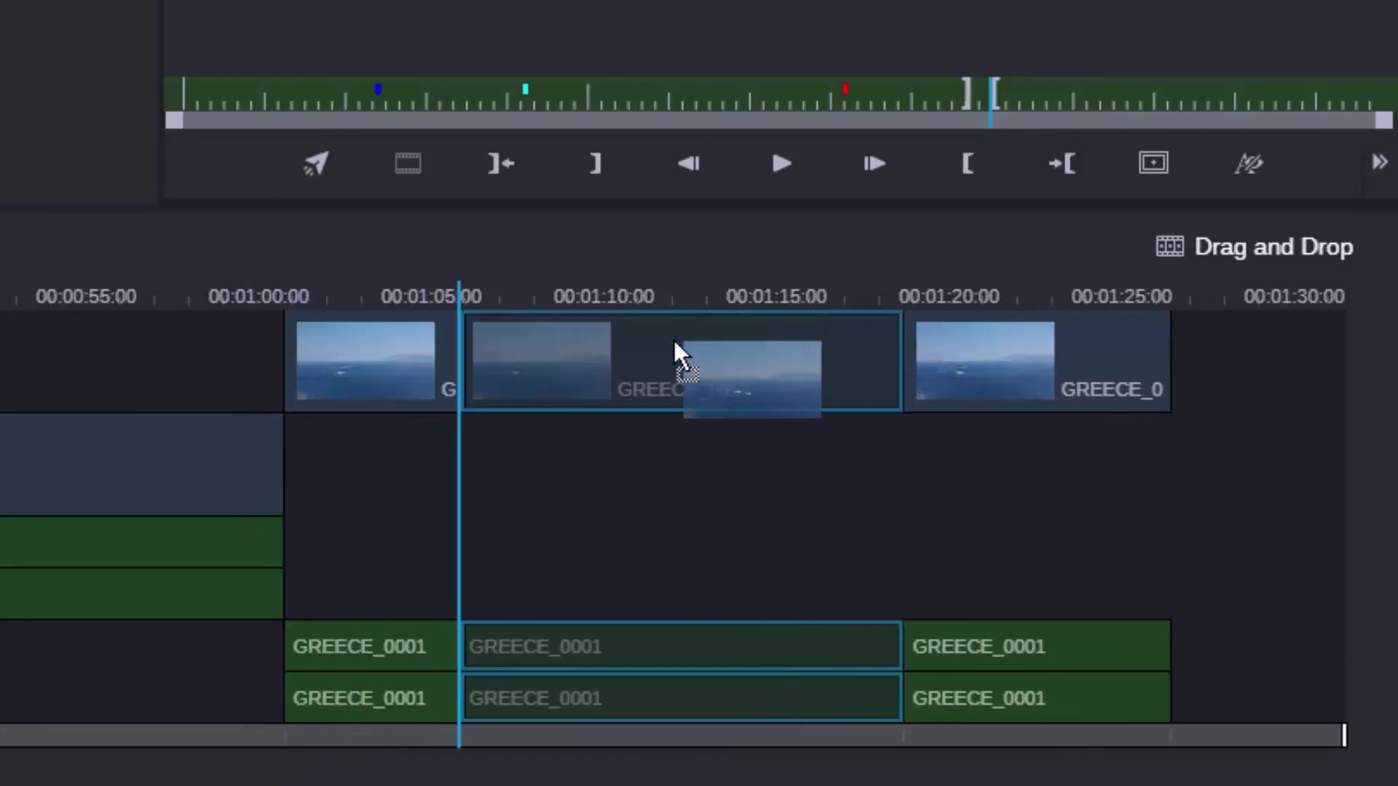
mouse_move(532, 341)
mouse_down()
mouse_move(566, 346)
mouse_move(511, 348)
mouse_up()
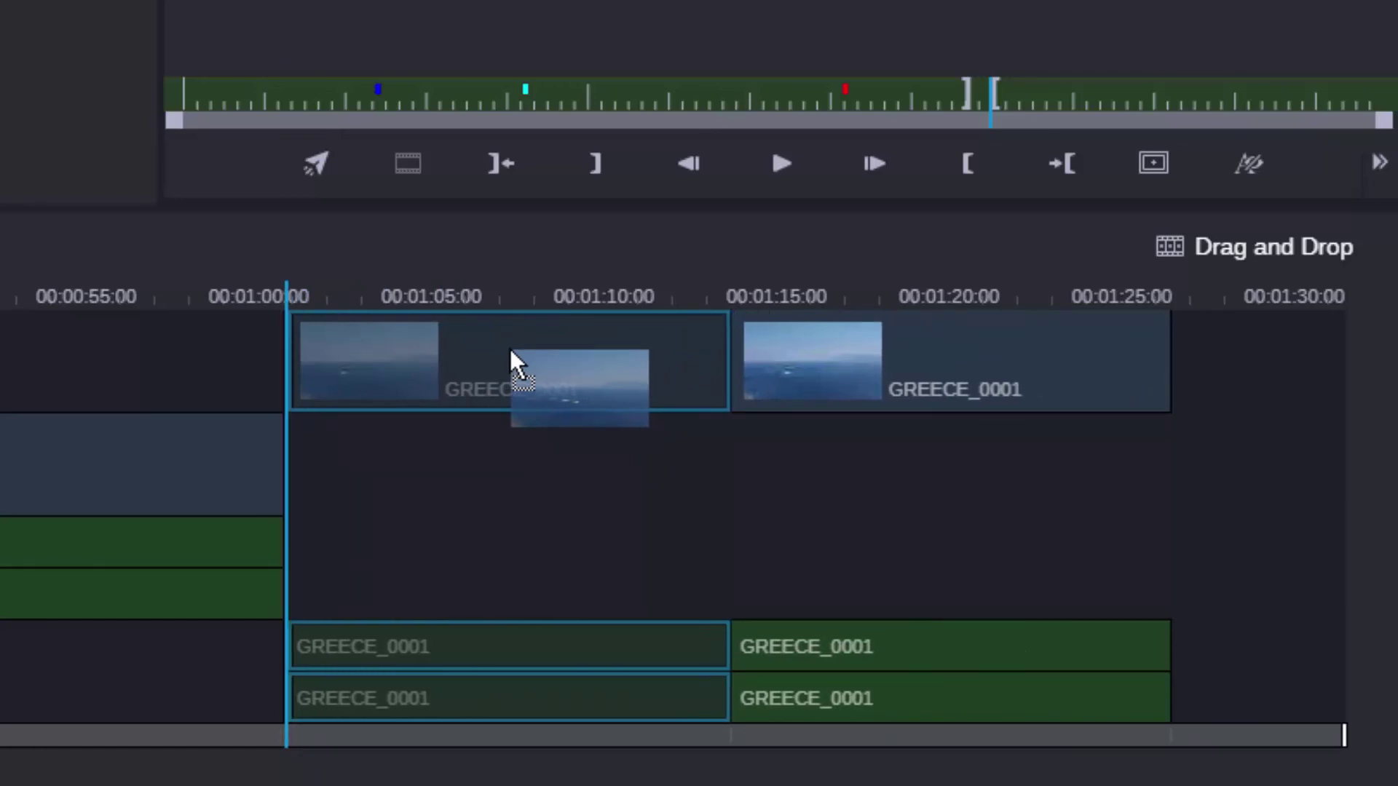
drag(510, 349, 511, 349)
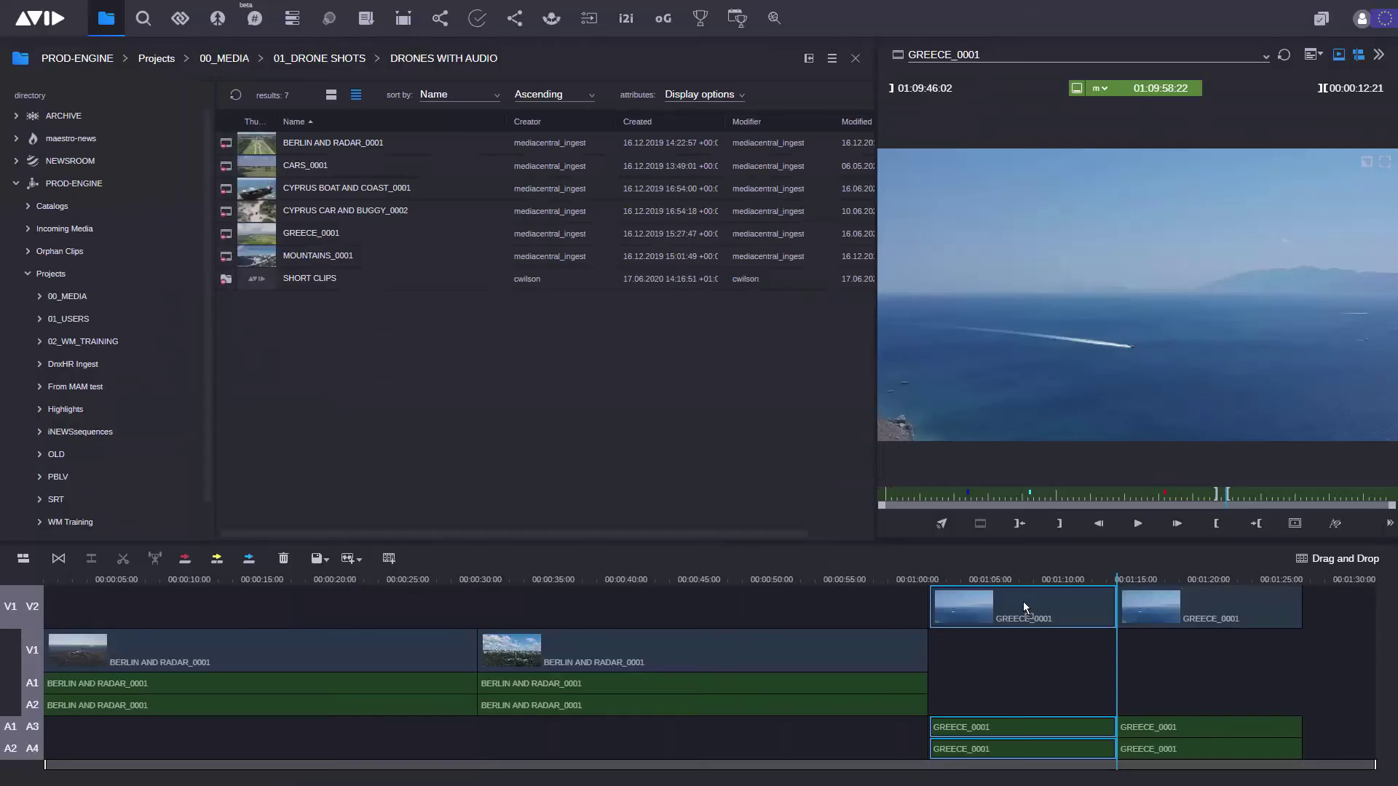